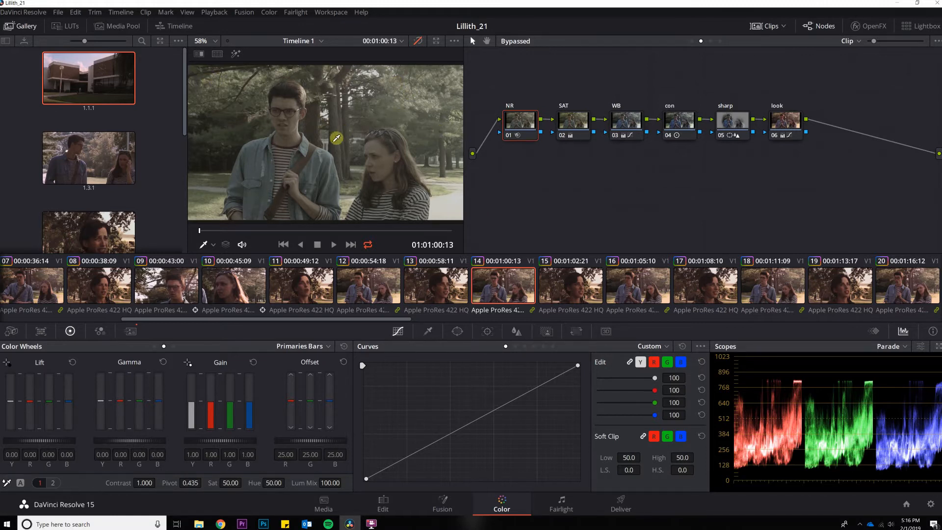
Step: Toggle the grade bypass on clip 14 to compare the original and graded image, leaving the grade enabled
left_click(420, 44)
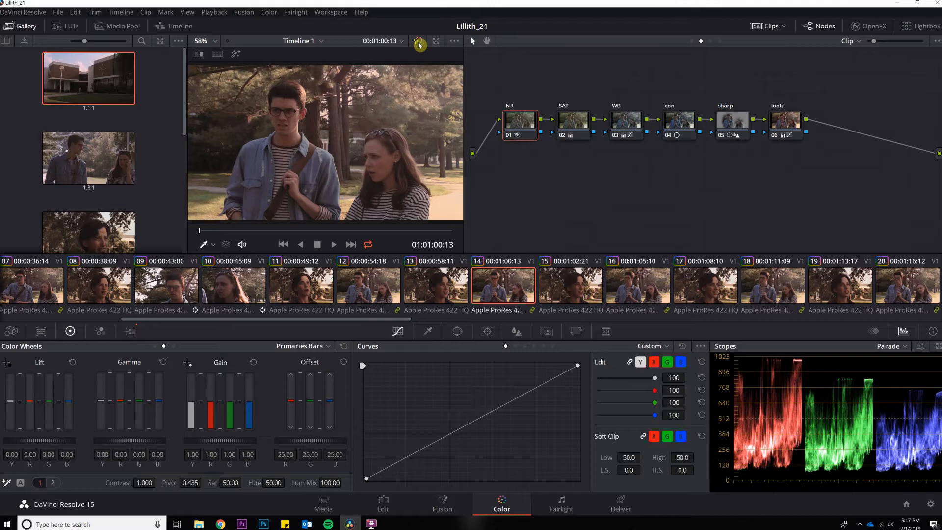
left_click(419, 44)
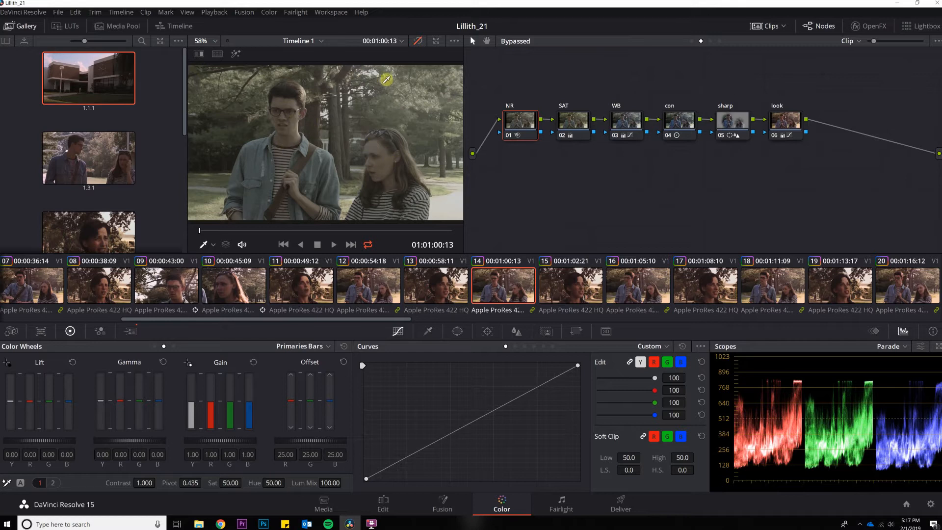
left_click(420, 43)
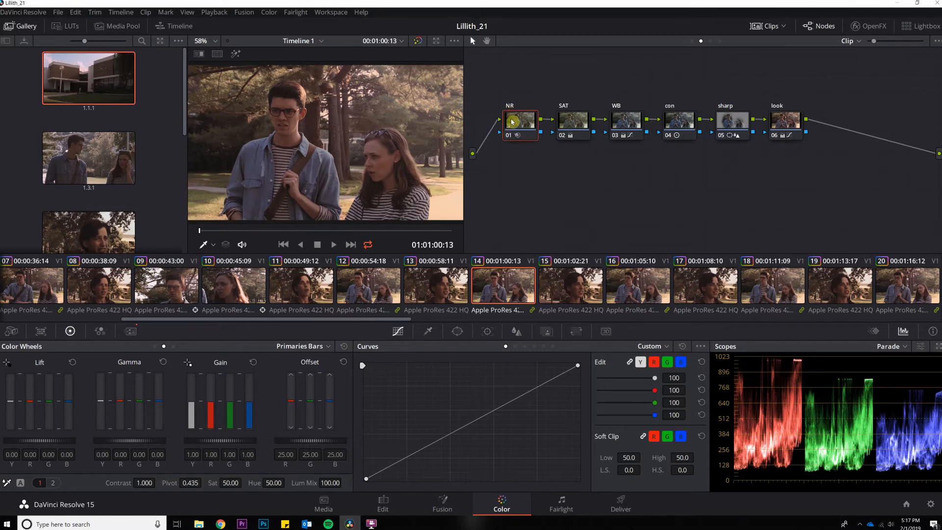
Step: Magnify the graded frame in the enlarged viewer and examine the noise around the man's shoulder and the trees with noise reduction active
scroll(309, 143, "up", 4)
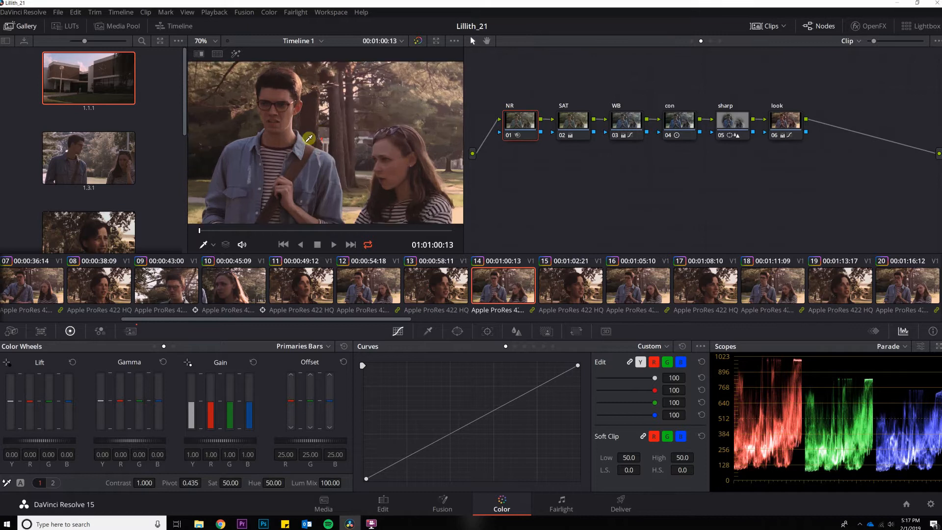
scroll(314, 144, "up", 8)
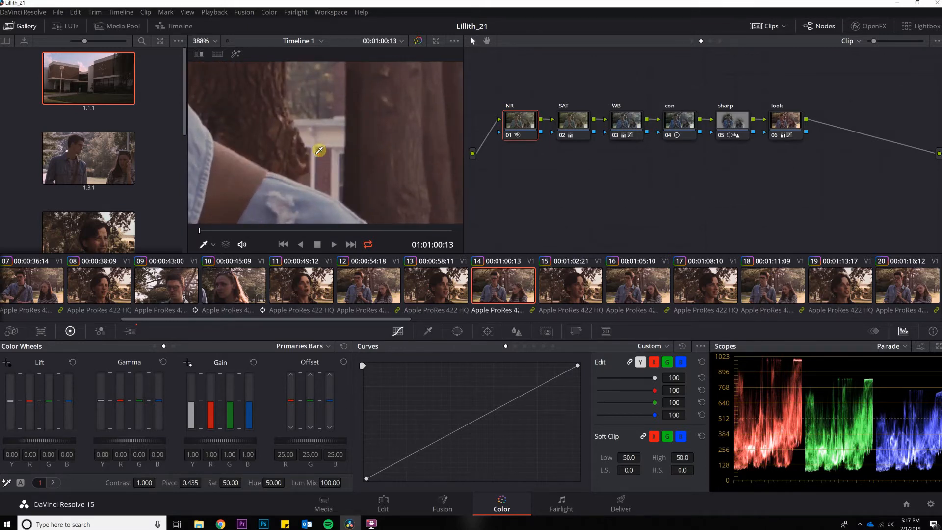
left_click(436, 41)
scroll(452, 180, "down", 2)
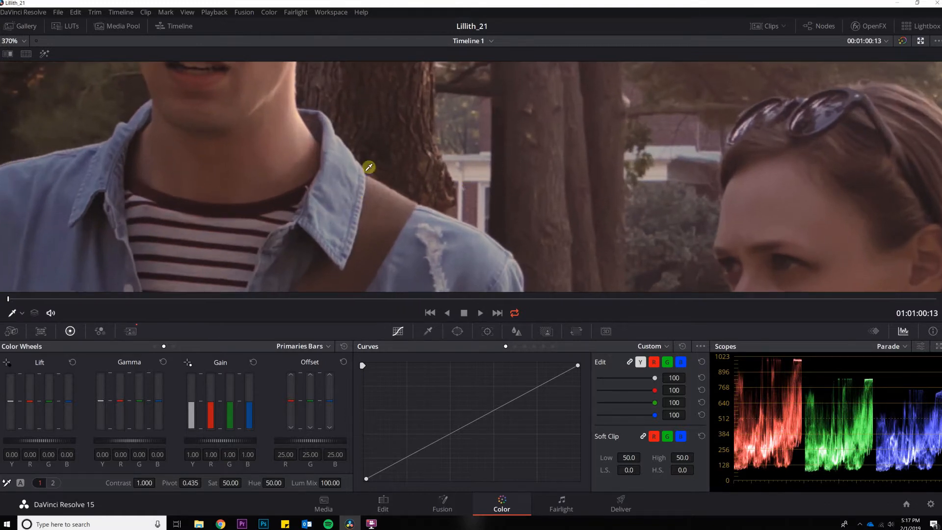
scroll(388, 201, "up", 1)
scroll(388, 201, "down", 1)
scroll(378, 192, "up", 2)
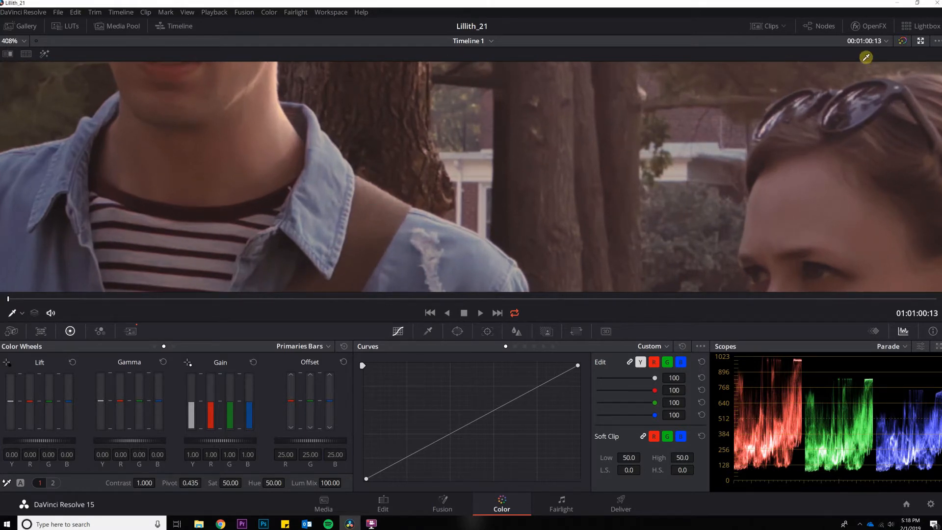
left_click(920, 43)
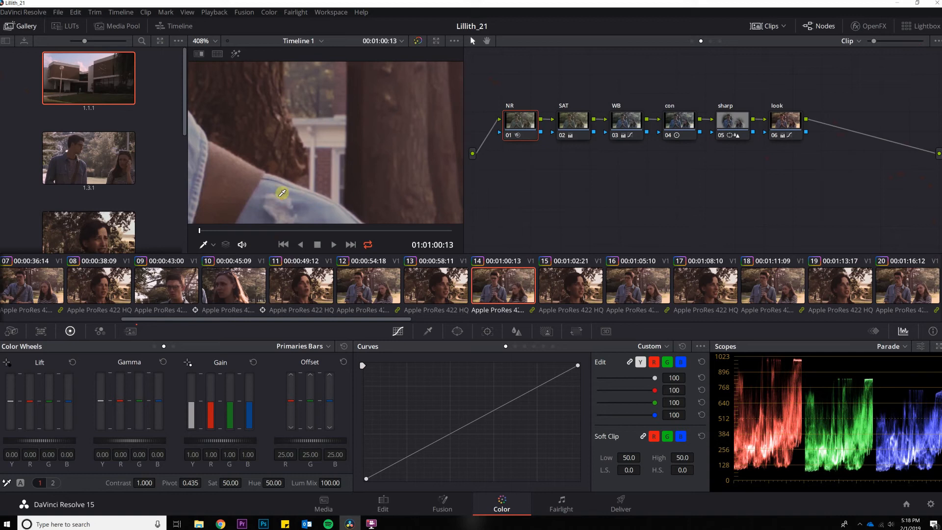
scroll(283, 193, "up", 1)
Step: Disable the NR node, examine the magnified frame's noise without it, and re-enable the node
left_click(510, 139)
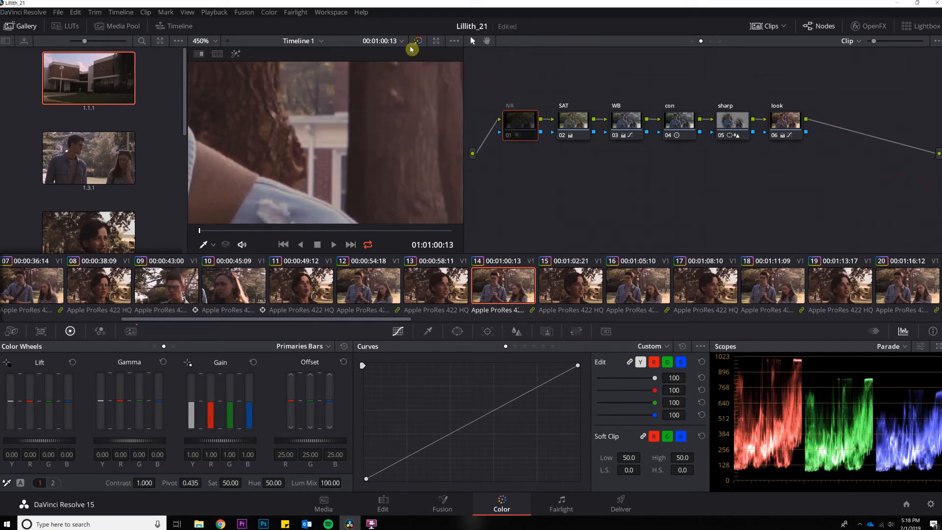
left_click(435, 42)
scroll(391, 198, "up", 2)
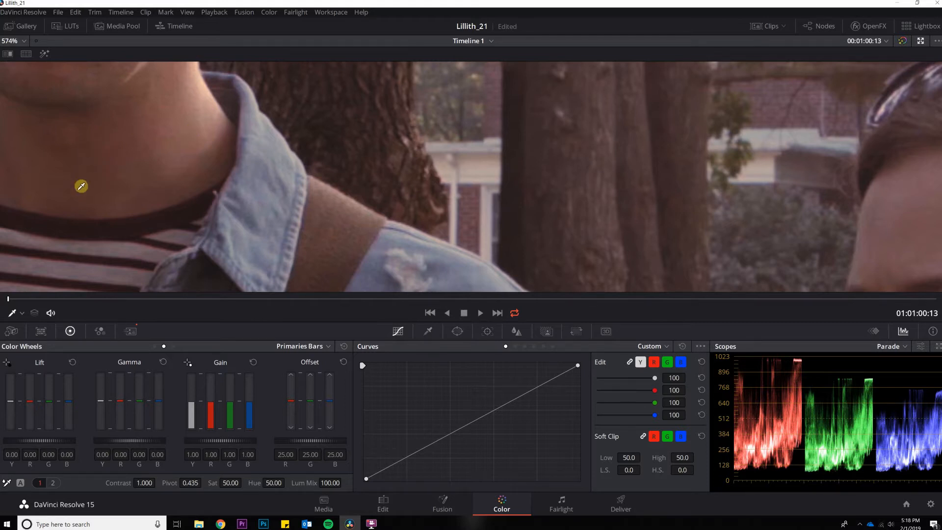
scroll(343, 224, "down", 4)
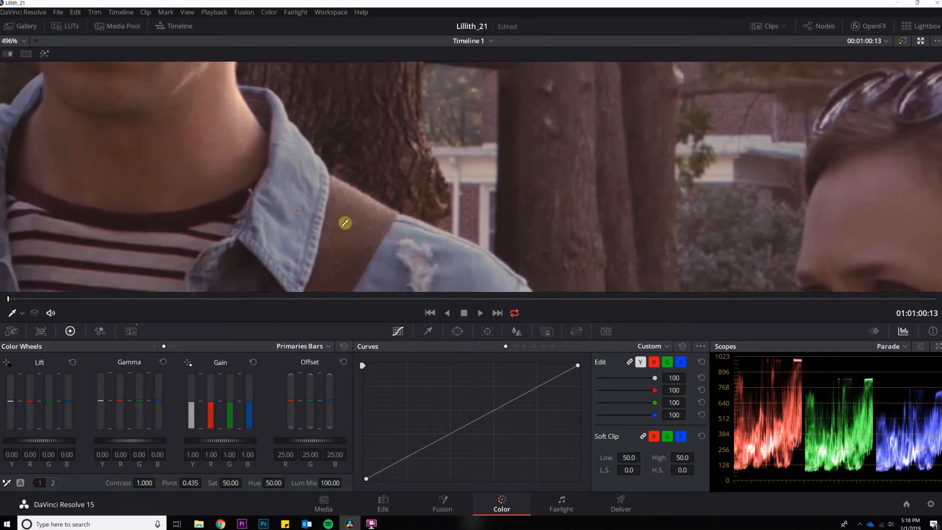
left_click(922, 40)
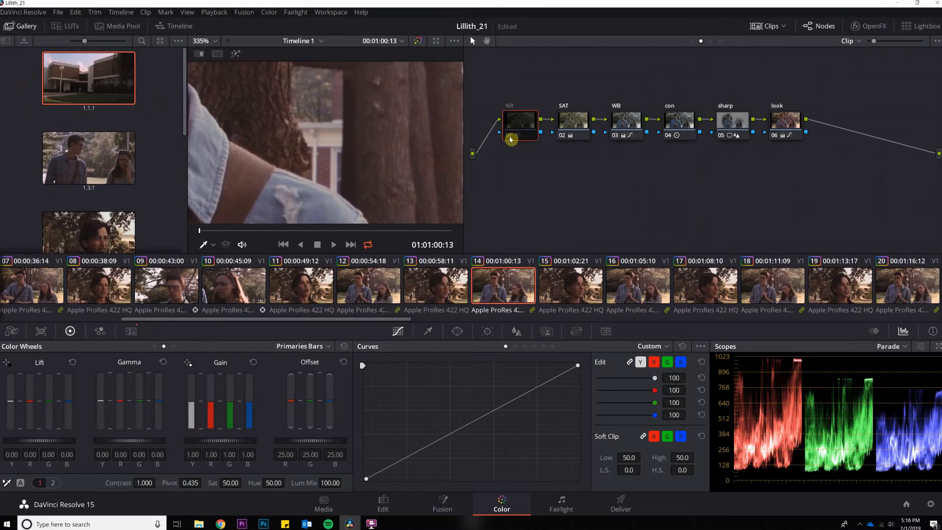
scroll(398, 120, "up", 3)
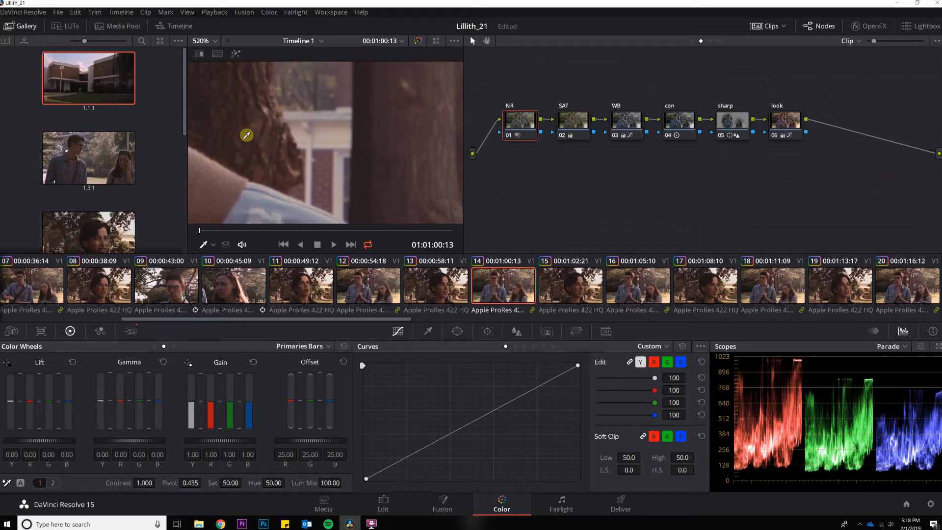
scroll(251, 147, "down", 3)
scroll(251, 147, "down", 5)
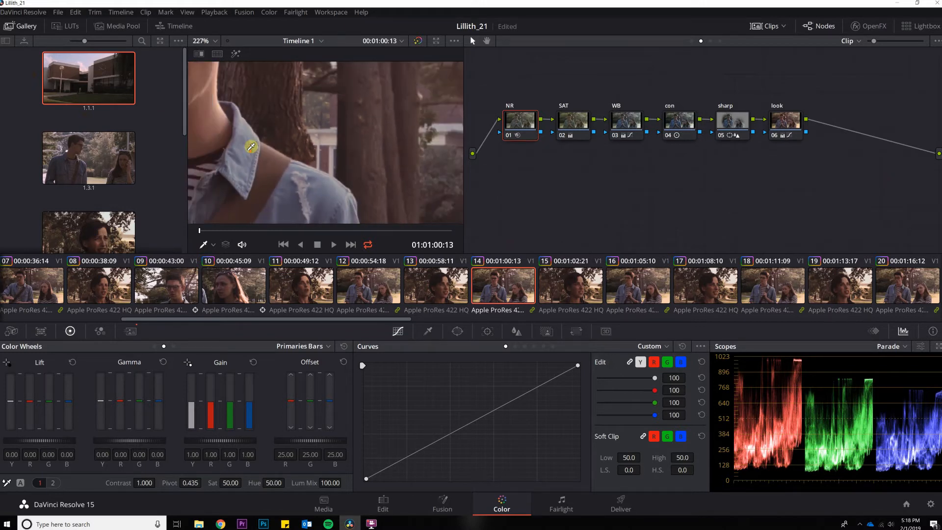
scroll(310, 123, "down", 4)
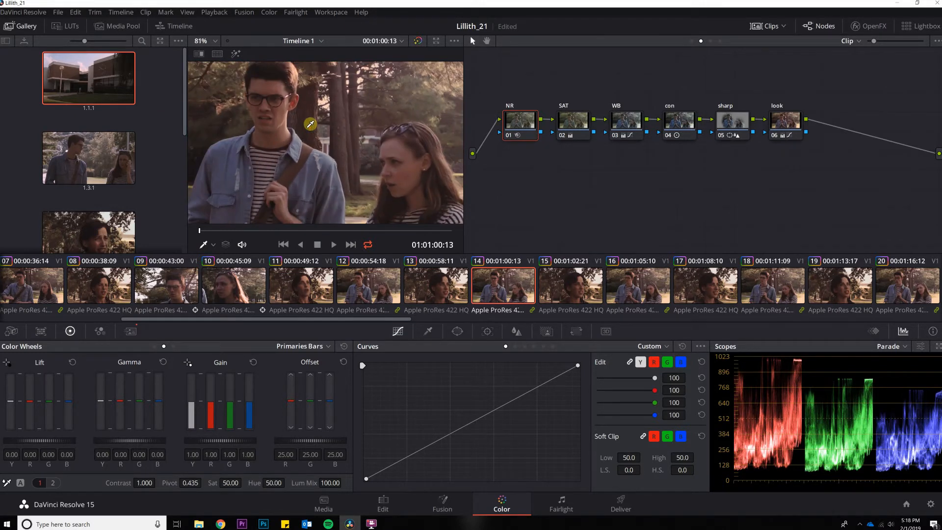
scroll(310, 126, "up", 1)
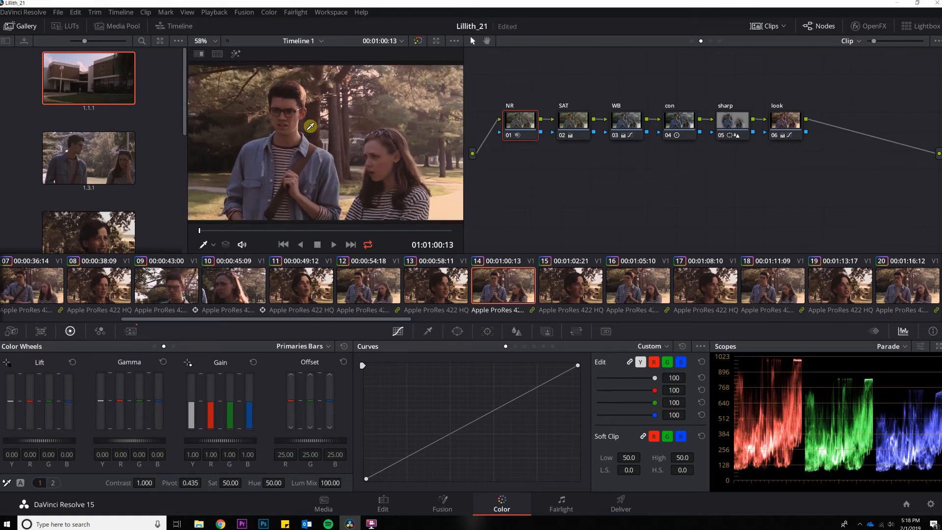
scroll(330, 116, "up", 1)
left_click_drag(330, 116, 318, 122)
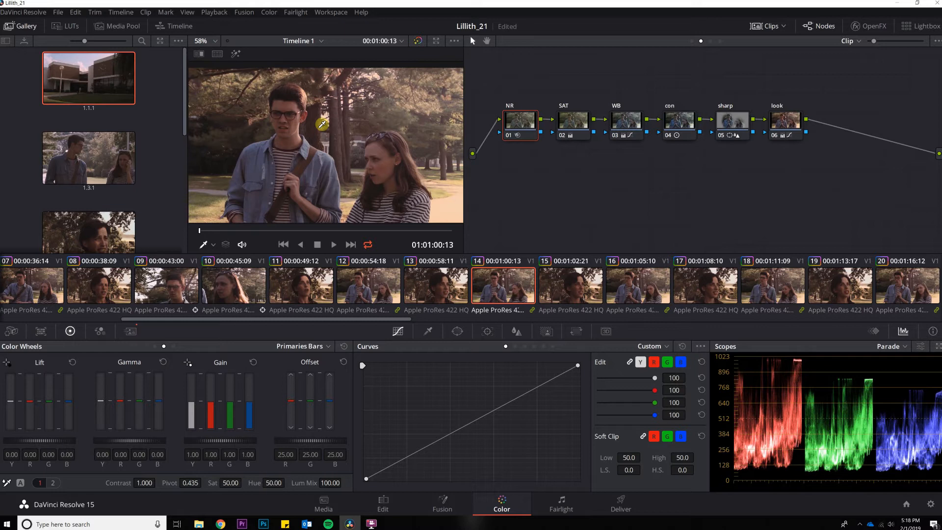
mouse_move(293, 157)
left_mouse_down()
mouse_move(343, 141)
mouse_move(360, 152)
mouse_move(294, 171)
mouse_move(293, 153)
left_mouse_up()
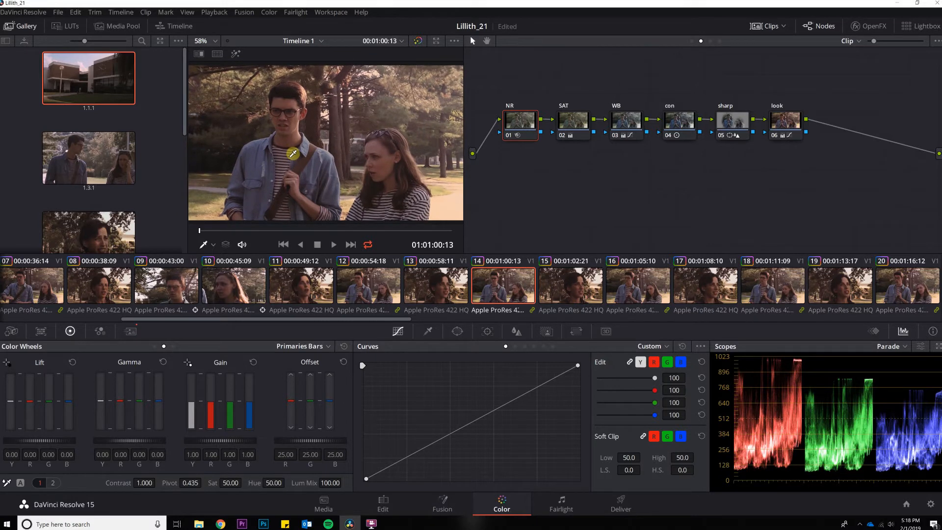
Step: Disable the SAT, WB, con, sharp and look nodes so that only the NR node stays active, and select the SAT node
left_click(563, 137)
left_click(615, 136)
left_click(674, 138)
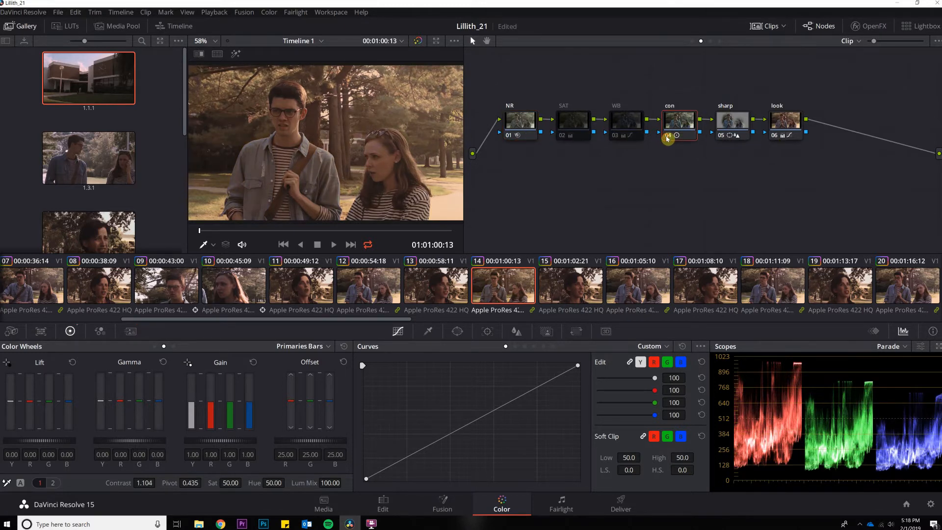
left_click(667, 137)
left_click(722, 138)
left_click(772, 138)
left_click(508, 123)
left_click(569, 126)
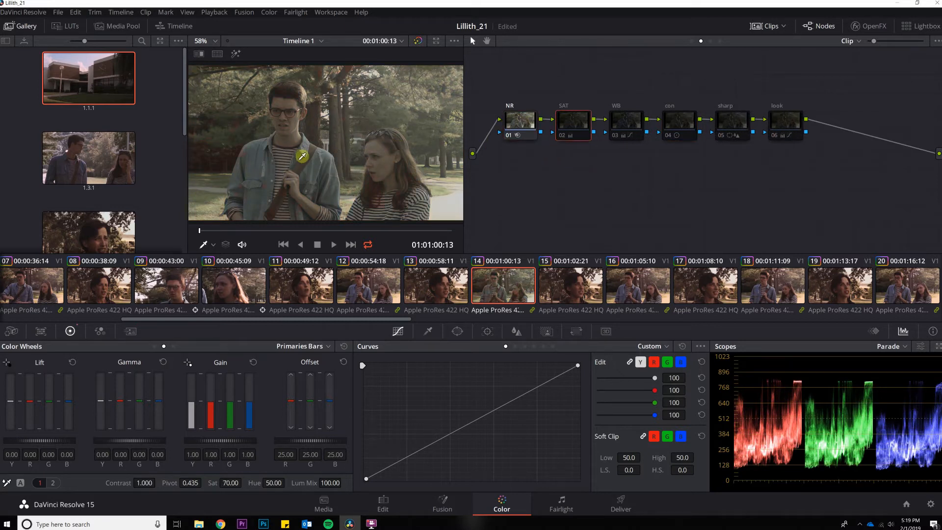
Step: Enable the SAT node and try its saturation at 100
left_click(563, 141)
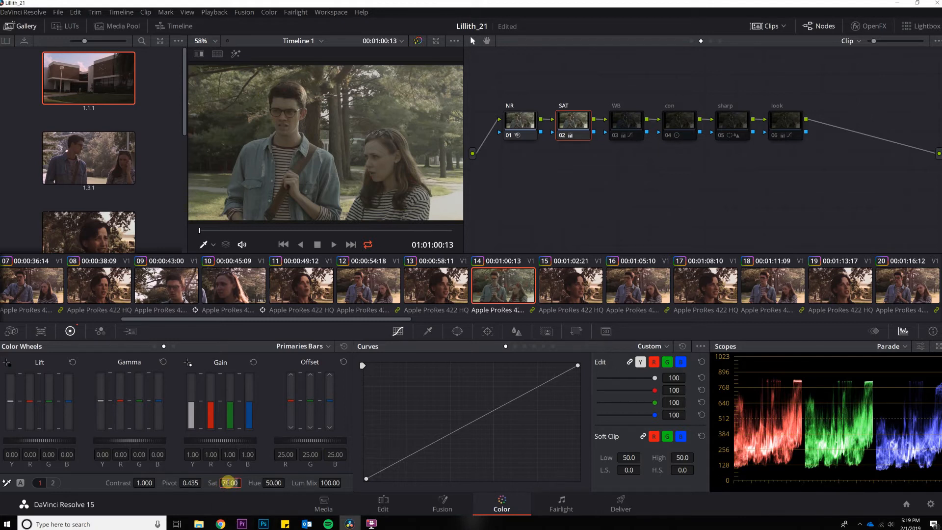
key("Return")
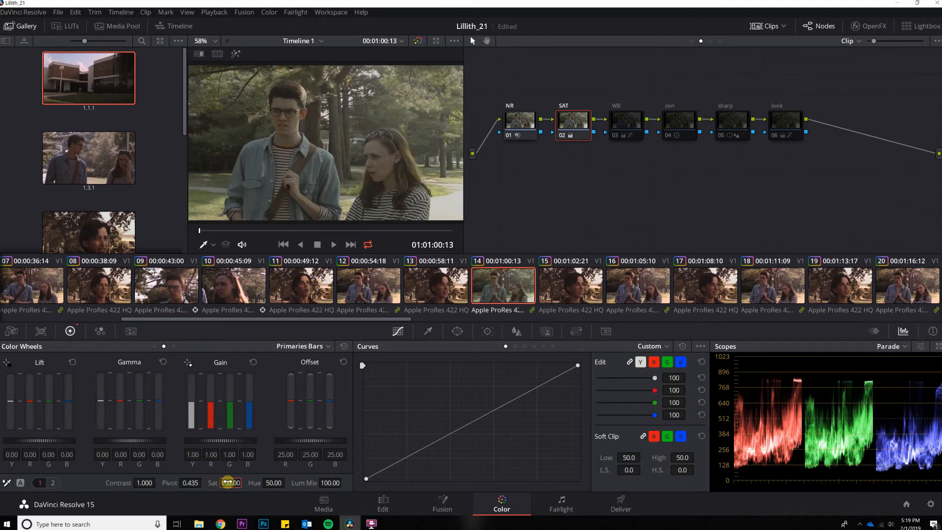
scroll(284, 124, "up", 2)
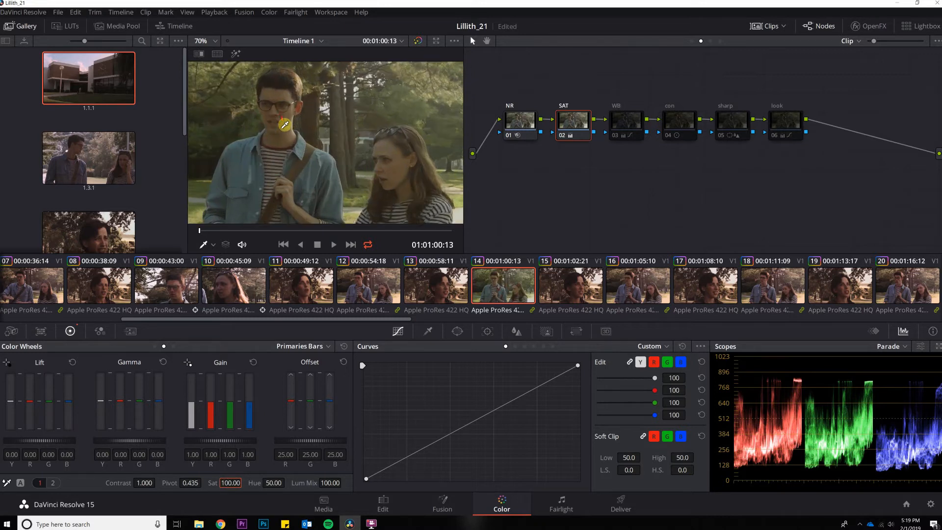
scroll(274, 100, "down", 2)
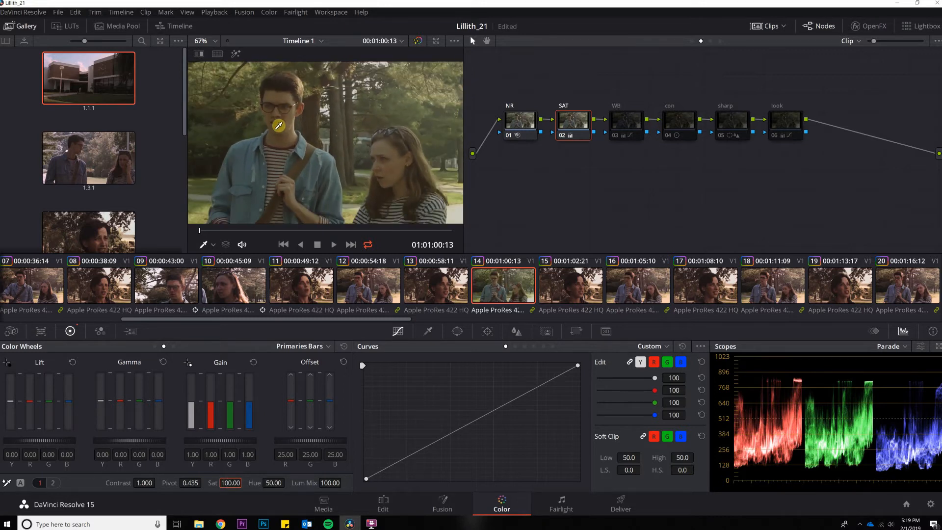
Step: Set the SAT node's saturation to 70
scroll(282, 118, "down", 1)
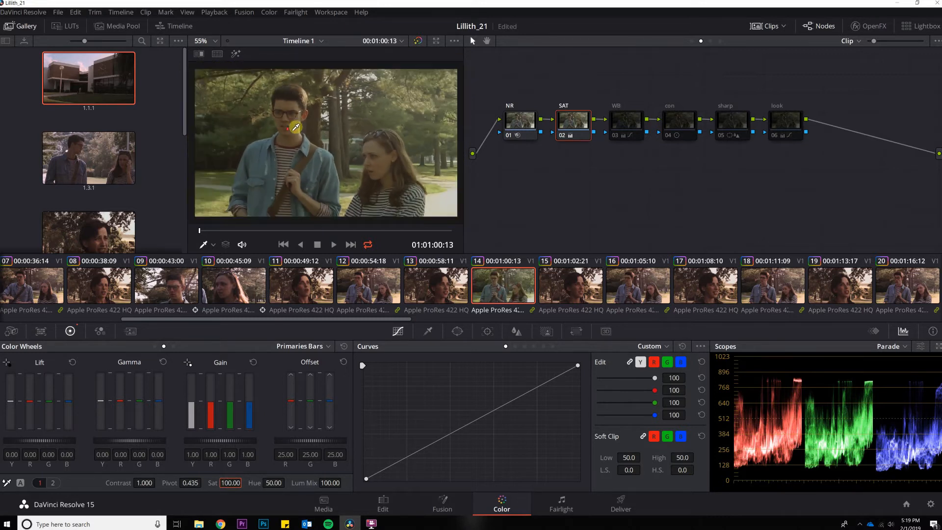
scroll(296, 129, "up", 1)
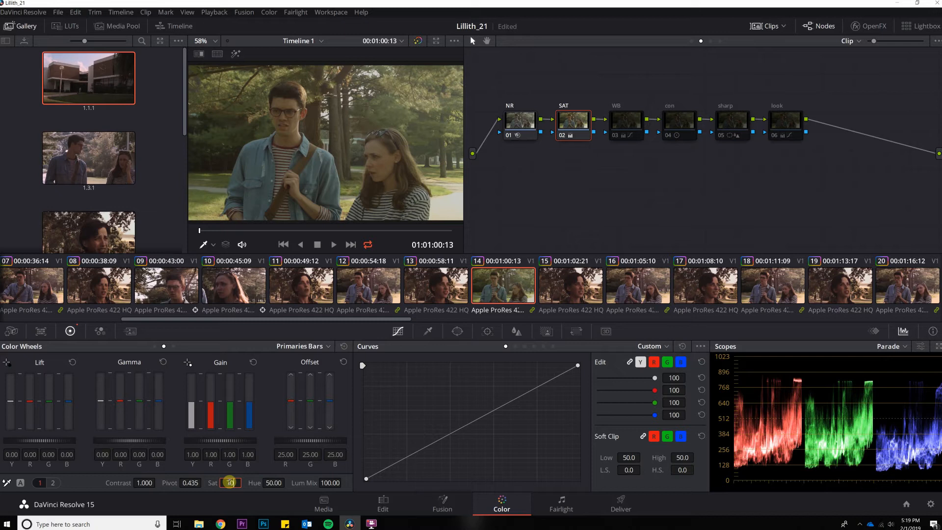
key("Return")
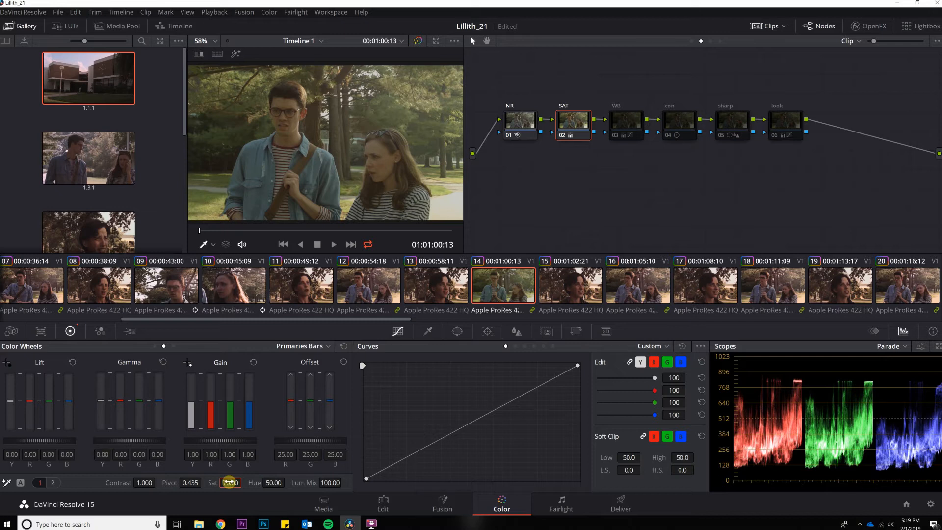
Step: Enable the WB node and select it to show its primaries and curve adjustments
left_click(615, 135)
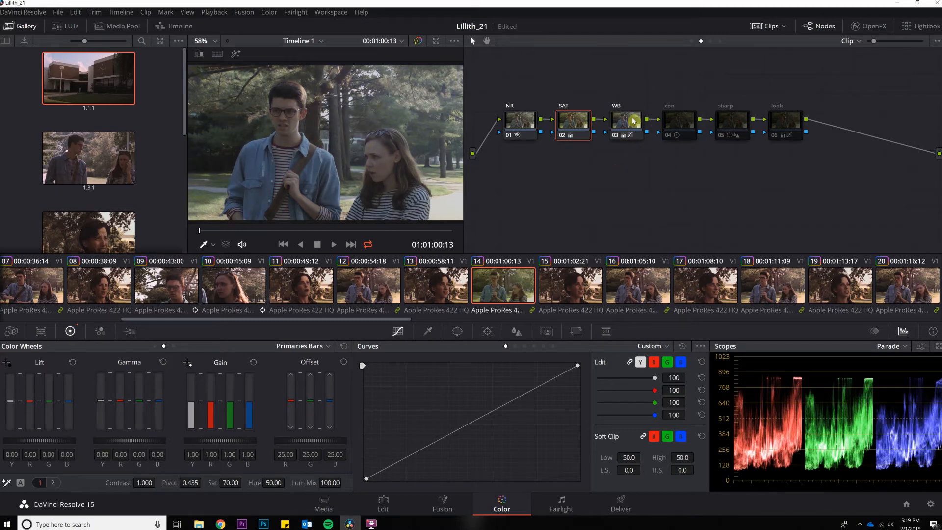
left_click(626, 123)
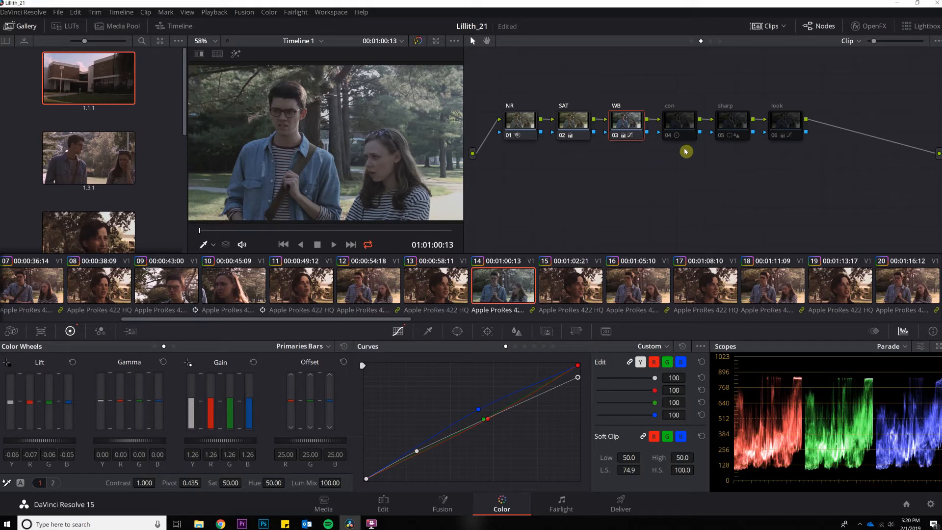
Step: Toggle the WB node off and on to compare the image and parade scopes, leaving it enabled
left_click(615, 136)
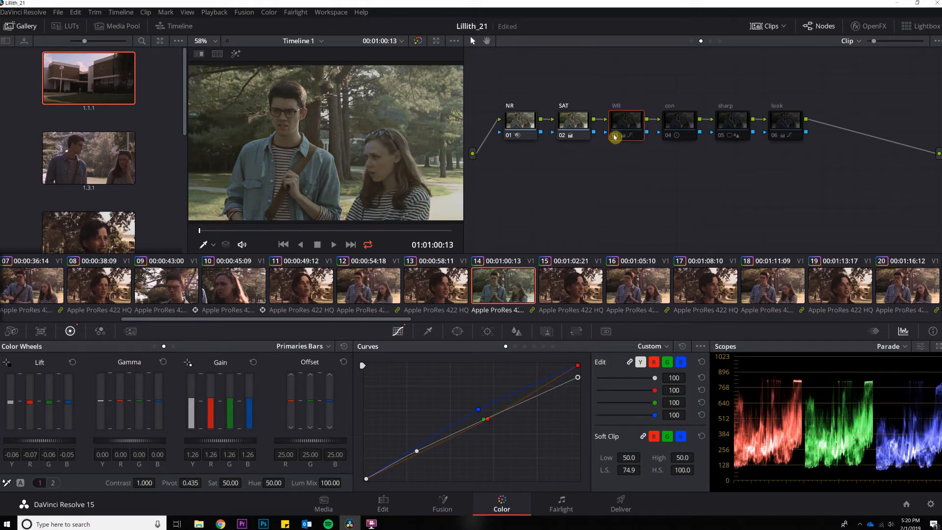
left_click(614, 136)
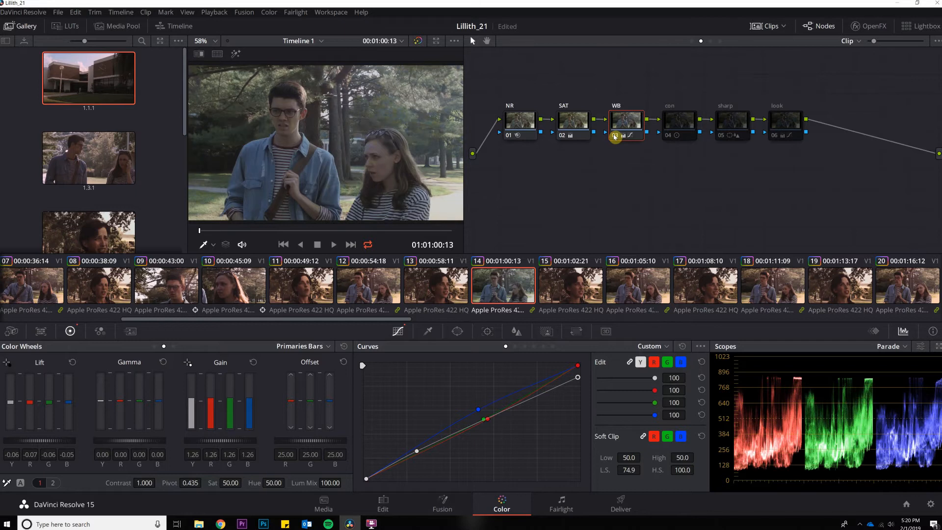
left_click(614, 136)
left_click(614, 136)
left_click(614, 136)
left_click(615, 136)
left_click(614, 136)
left_click(614, 136)
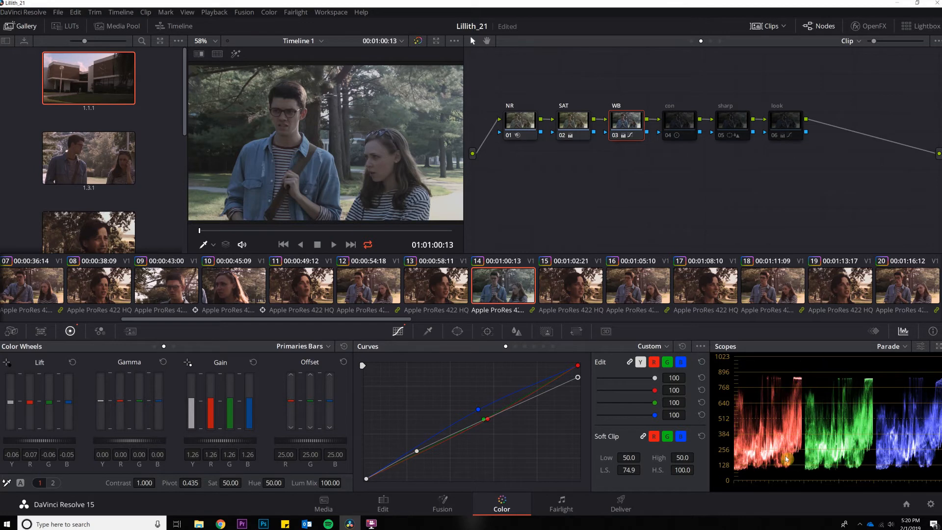
Step: Enable the con and sharp nodes, and show the sharp node's power windows around the two people
left_click(670, 136)
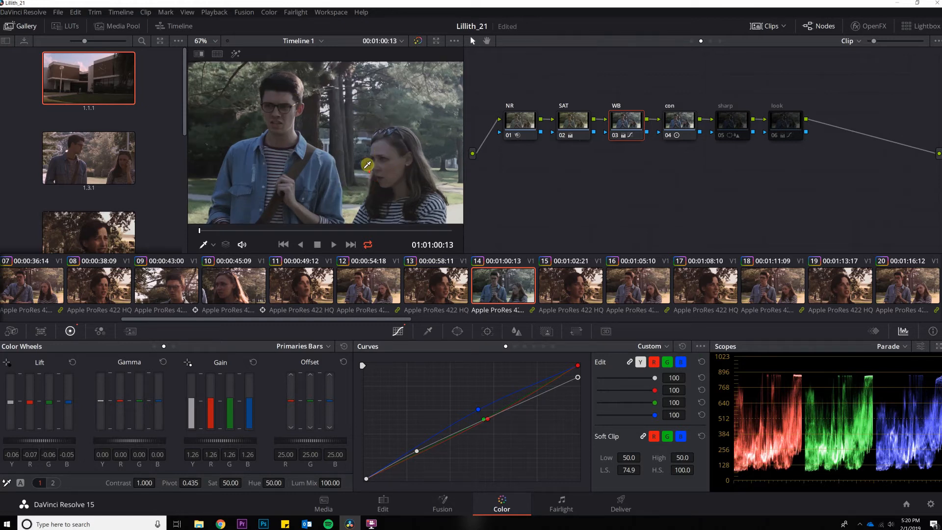
left_click(721, 122)
left_click(721, 139)
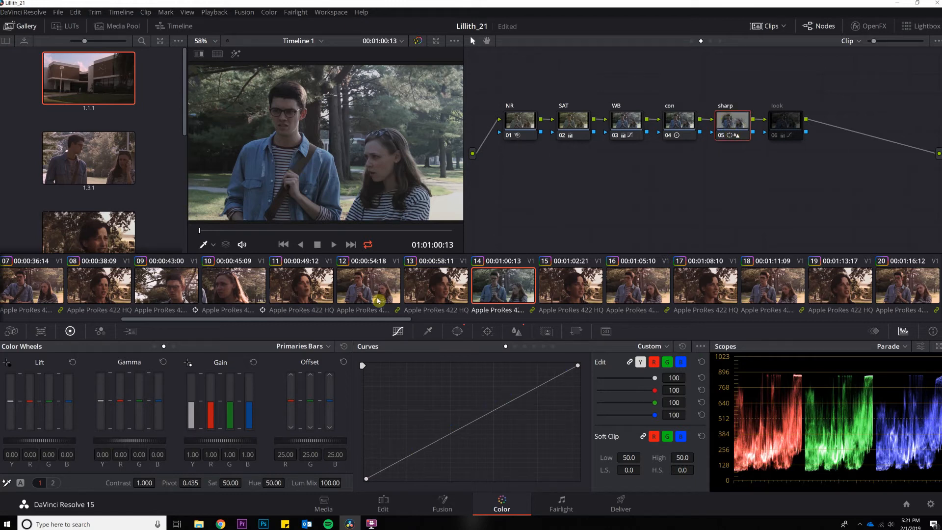
left_click(456, 330)
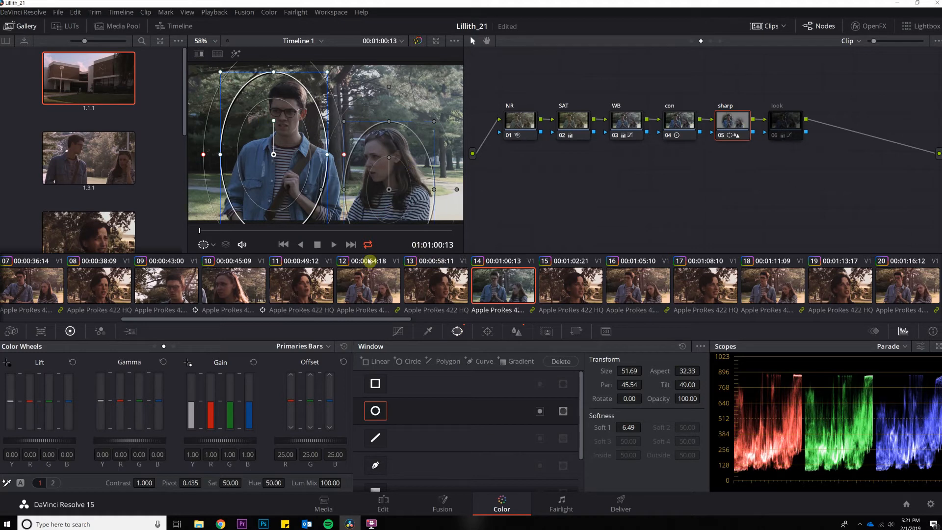
Step: Toggle the highlight view to isolate the sharp node's windowed areas, and bring back the power window outlines over the image
left_click(236, 54)
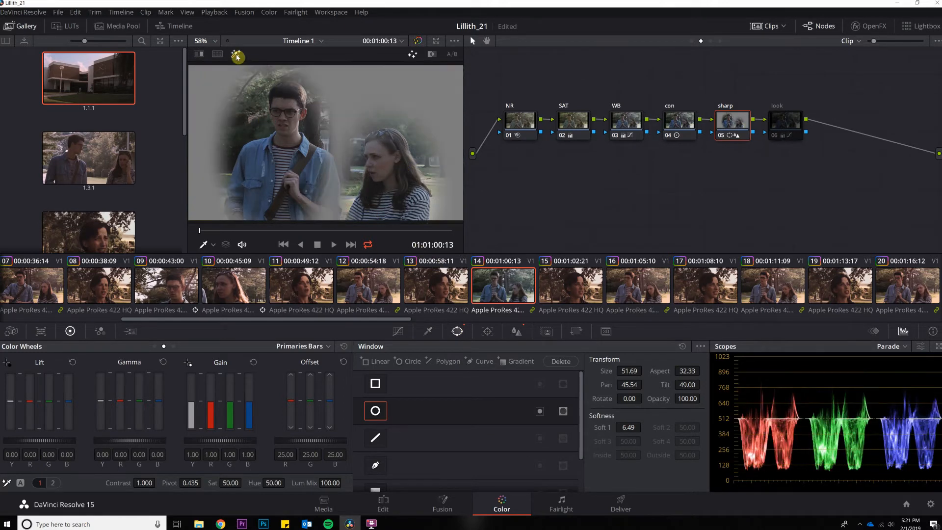
left_click(236, 55)
left_click(237, 55)
left_click(236, 55)
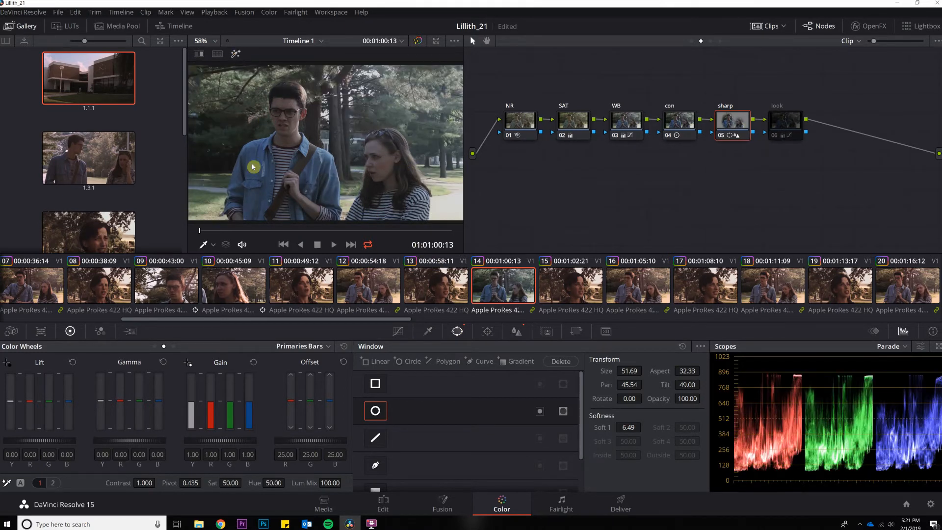
left_click(213, 244)
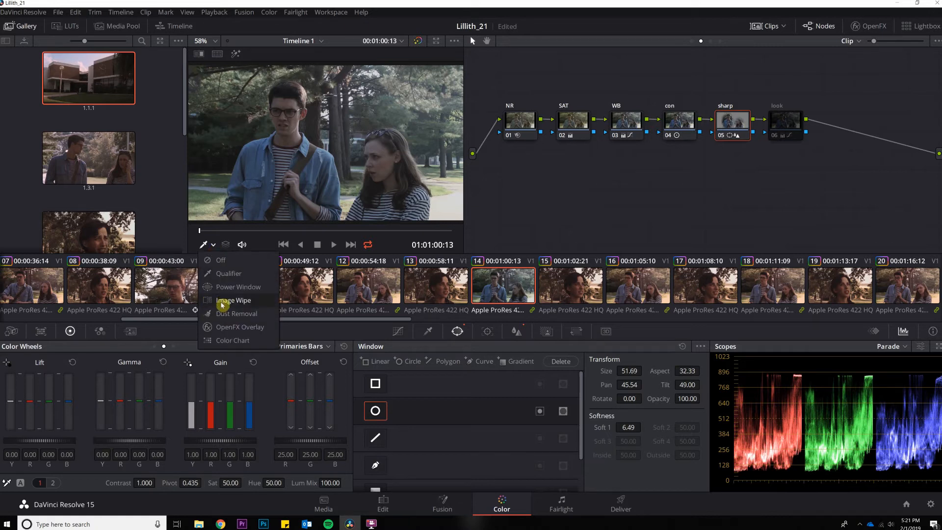
left_click(234, 287)
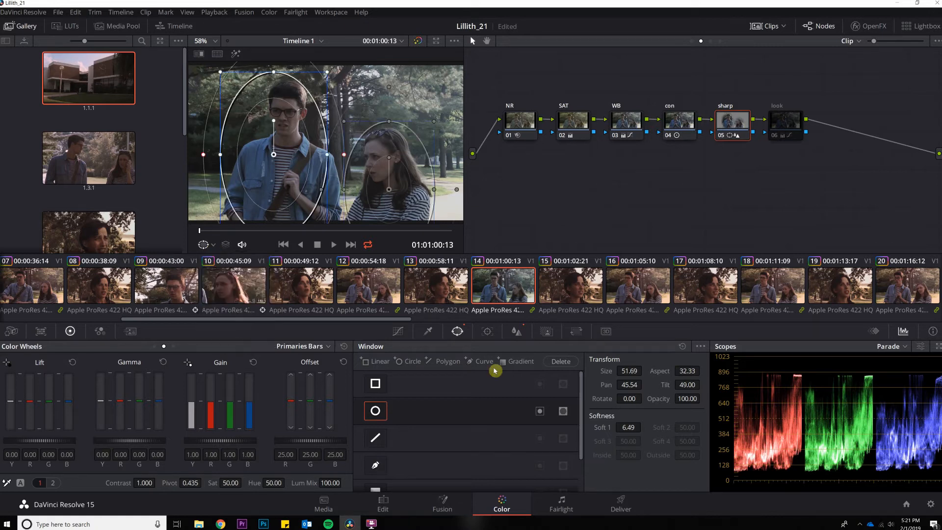
Step: Track the sharp node's power windows forward to the end of clip 14
left_click(516, 331)
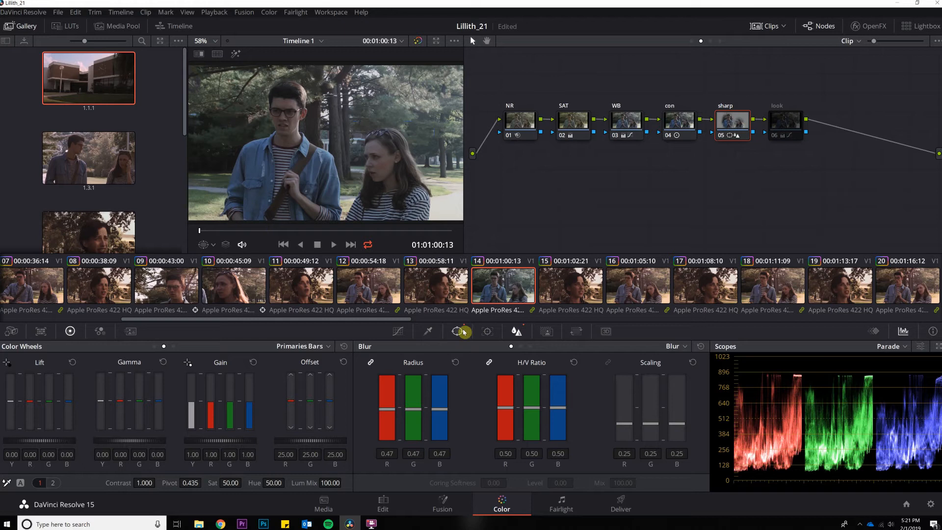
left_click(488, 332)
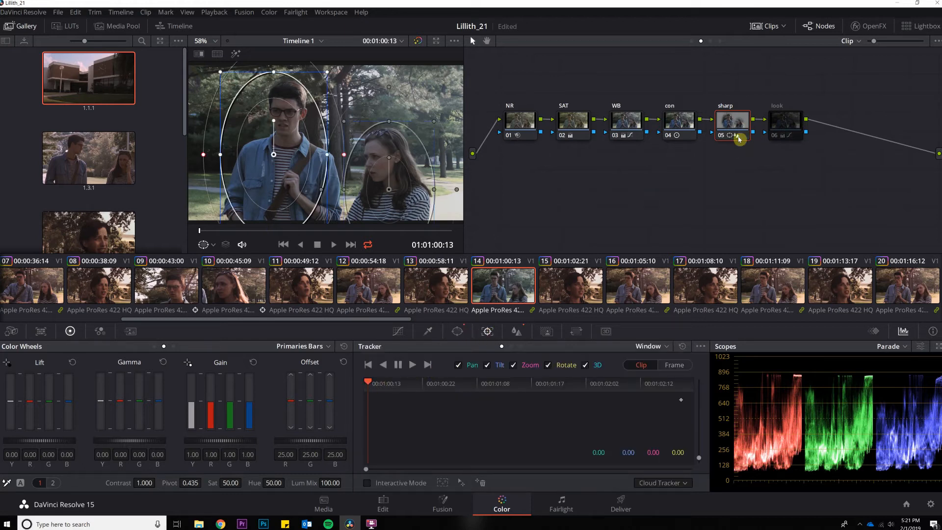
left_click(414, 368)
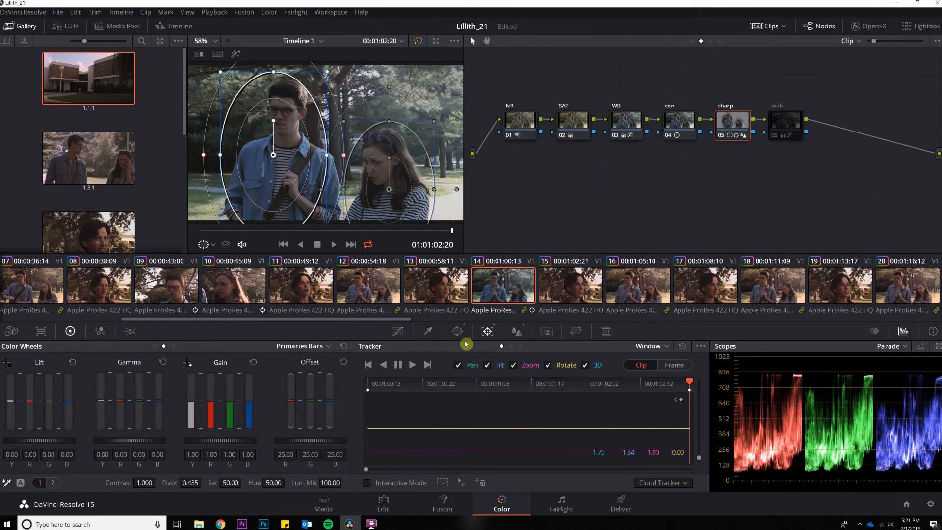
Step: Show the sharp node's blur and sharpening settings, and examine the sharpened detail on the two people up close
left_click(517, 331)
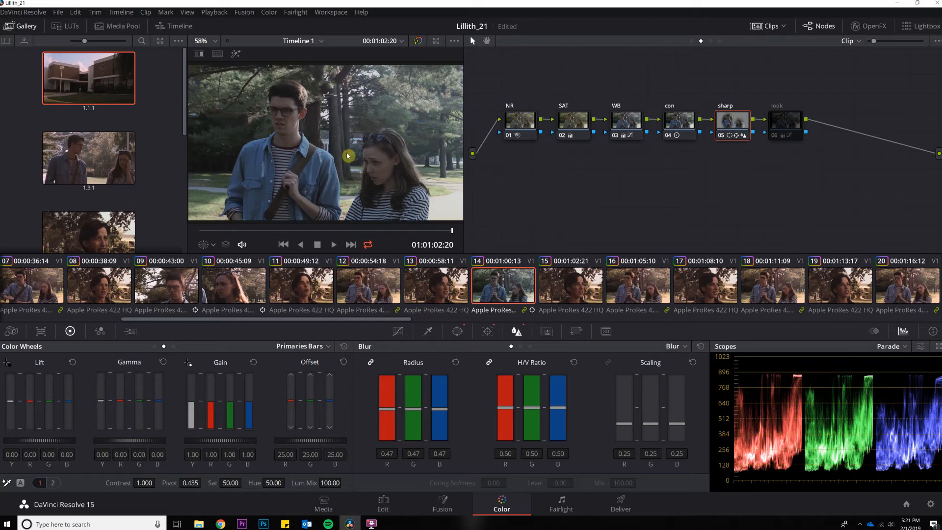
scroll(368, 155, "up", 2)
scroll(368, 154, "up", 3)
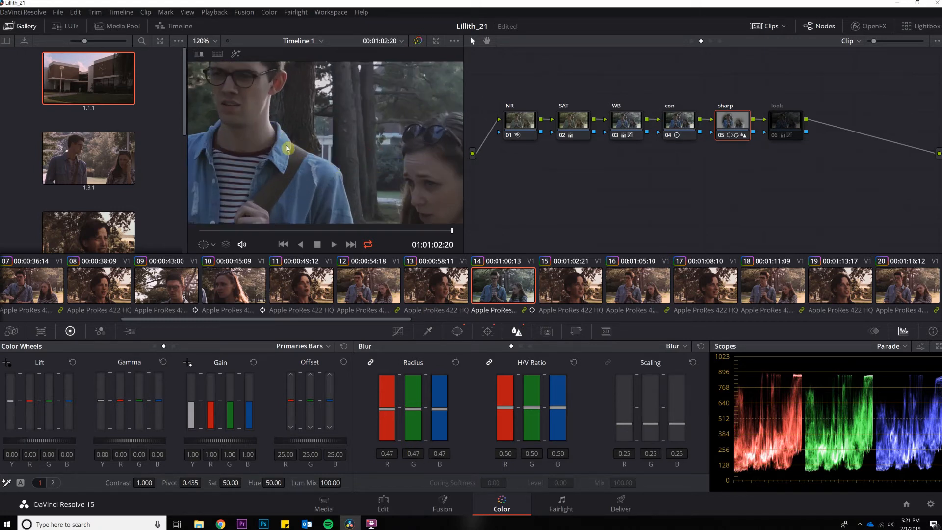
scroll(285, 146, "down", 1)
scroll(294, 150, "down", 2)
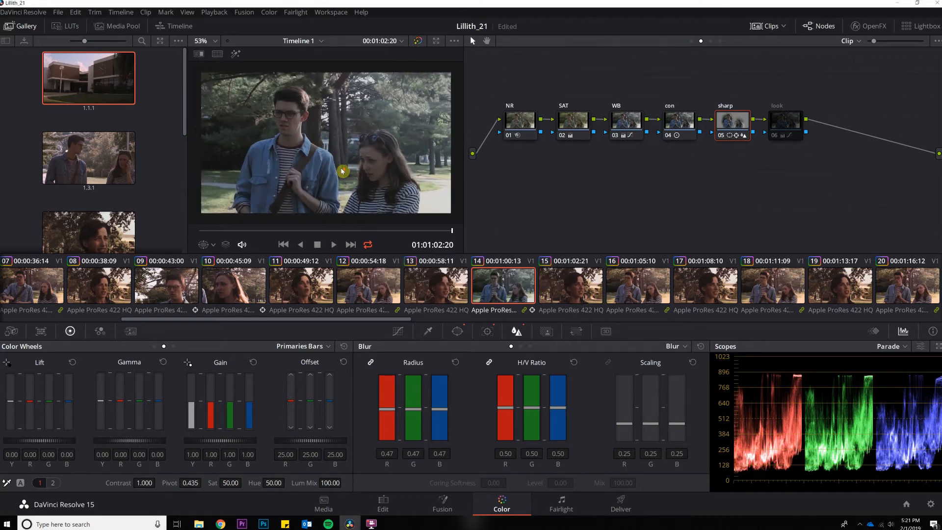
Step: Enable the look node and examine its effect on the two people's skin and the background up close
left_click(785, 120)
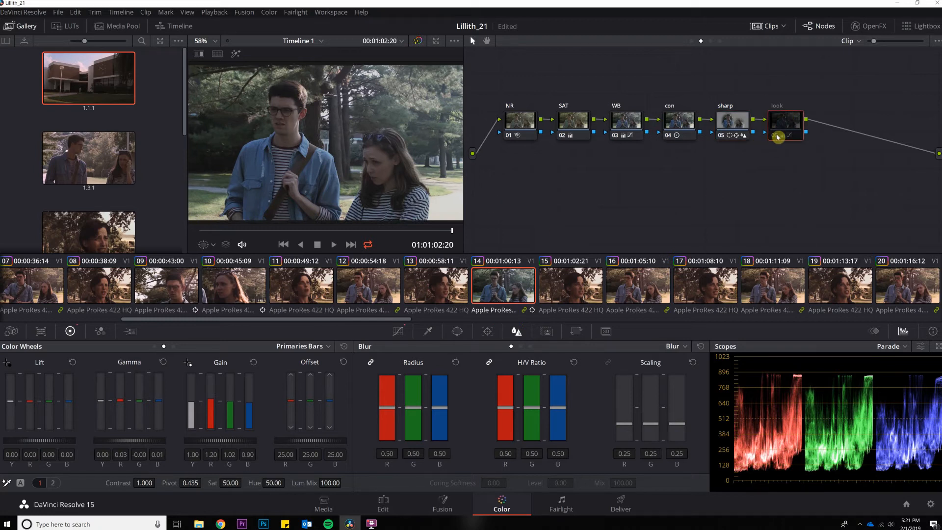
key("ctrl+d")
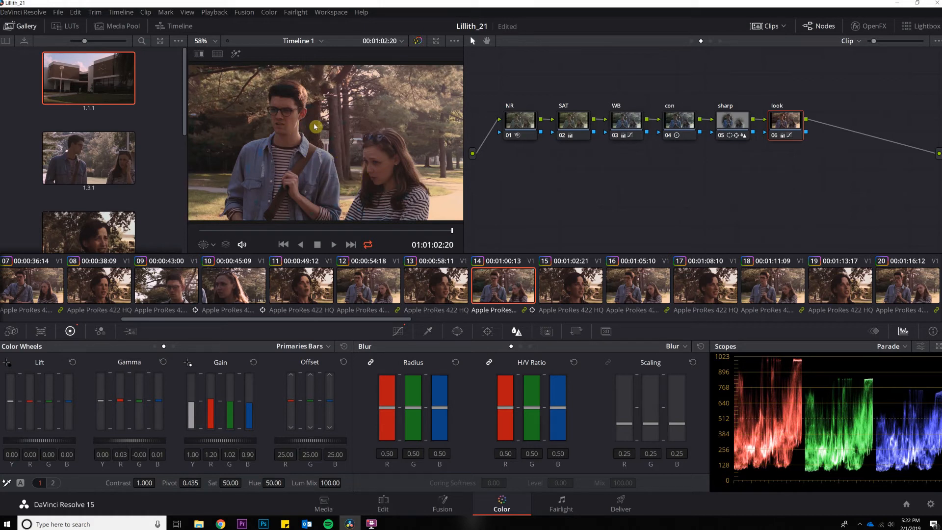
scroll(420, 188, "up", 4)
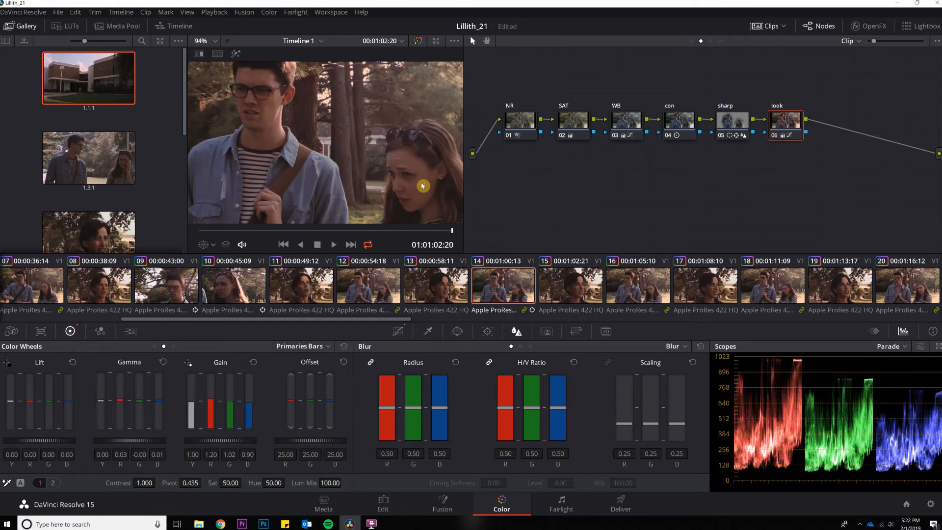
scroll(419, 188, "down", 3)
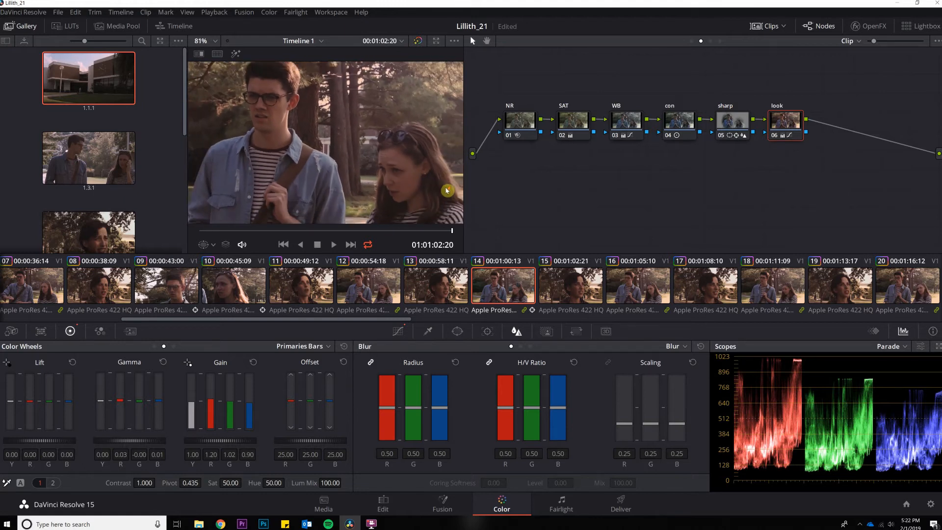
scroll(440, 188, "up", 1)
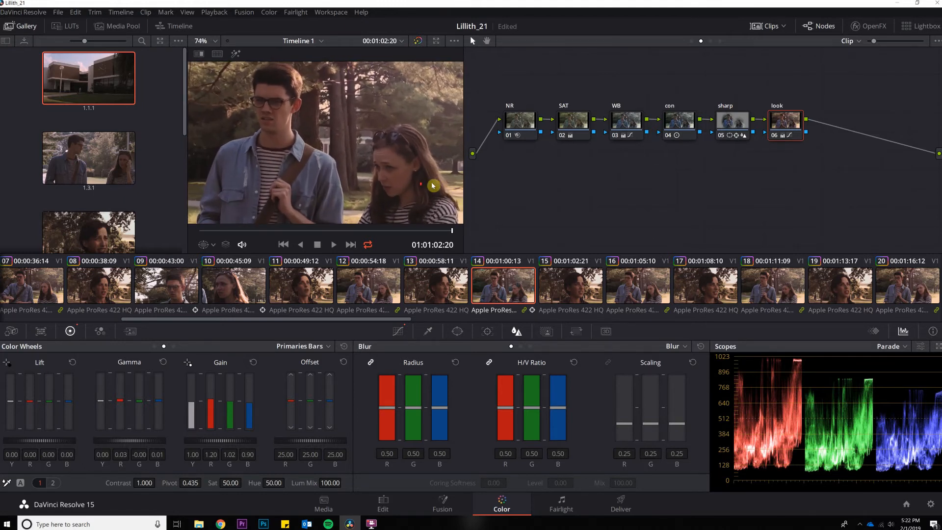
scroll(361, 156, "down", 2)
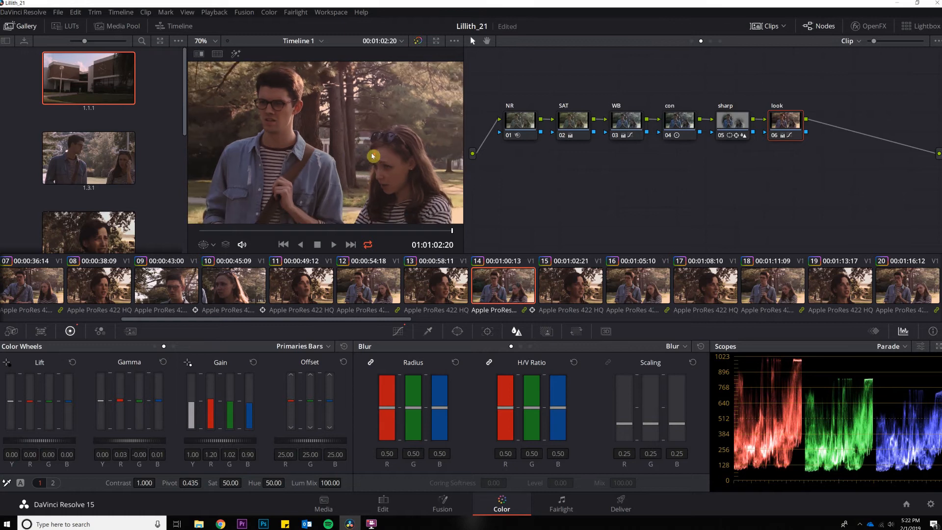
scroll(373, 156, "down", 1)
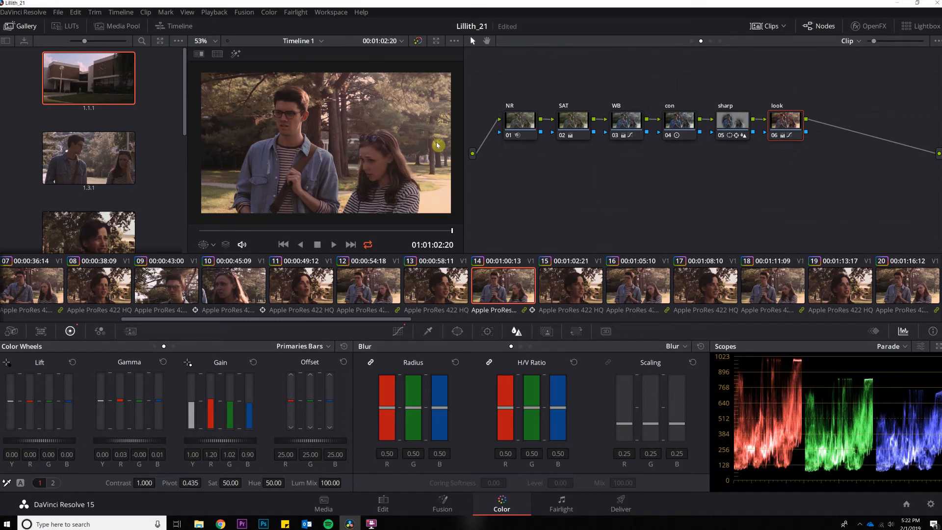
Step: Compare the full grade with the ungraded image in an enlarged viewer, leaving the grade enabled and the normal layout restored
left_click(436, 41)
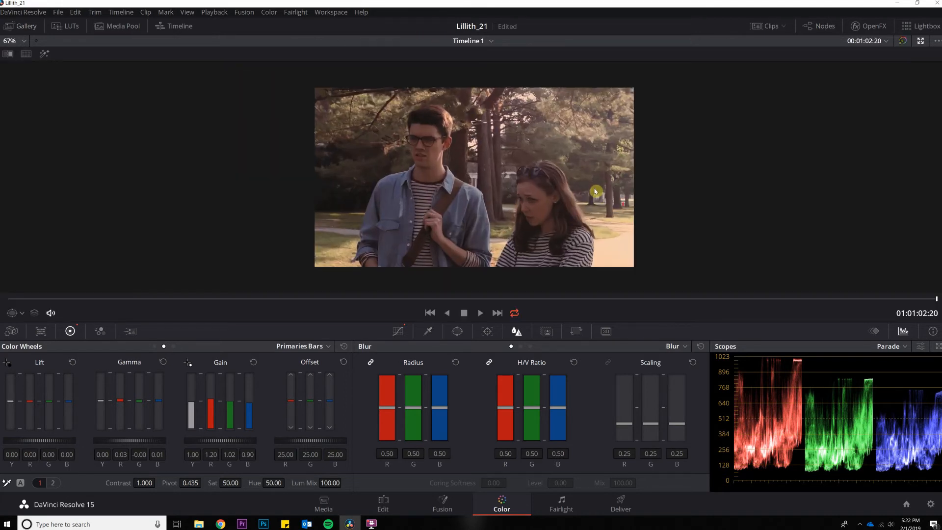
left_click(902, 44)
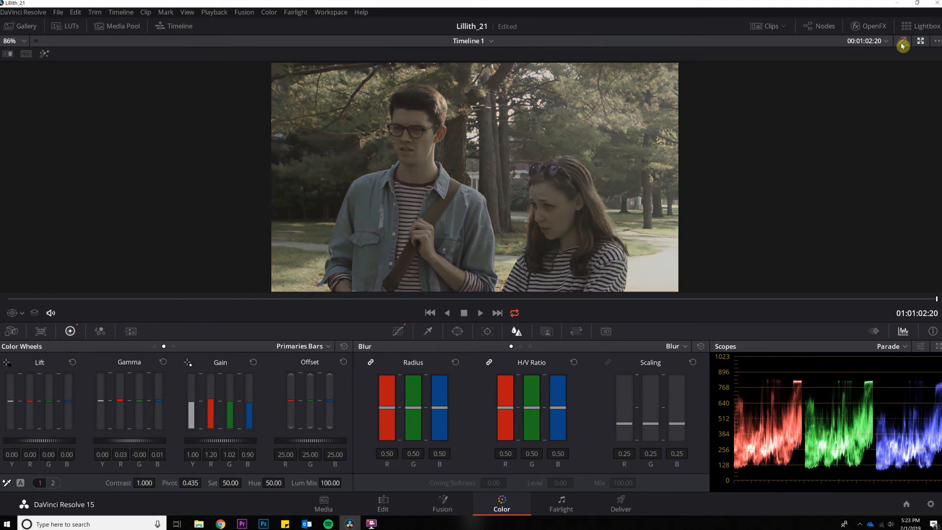
left_click(902, 44)
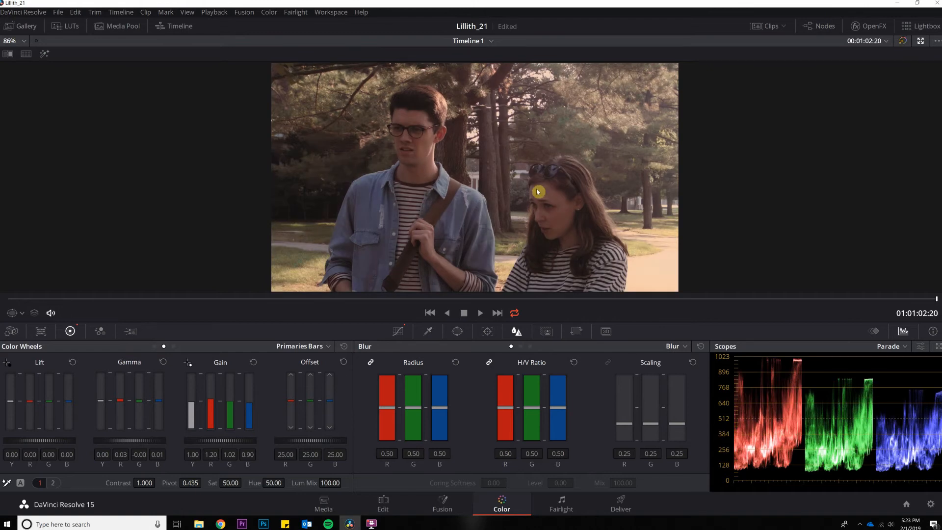
left_click(918, 43)
scroll(317, 168, "down", 2)
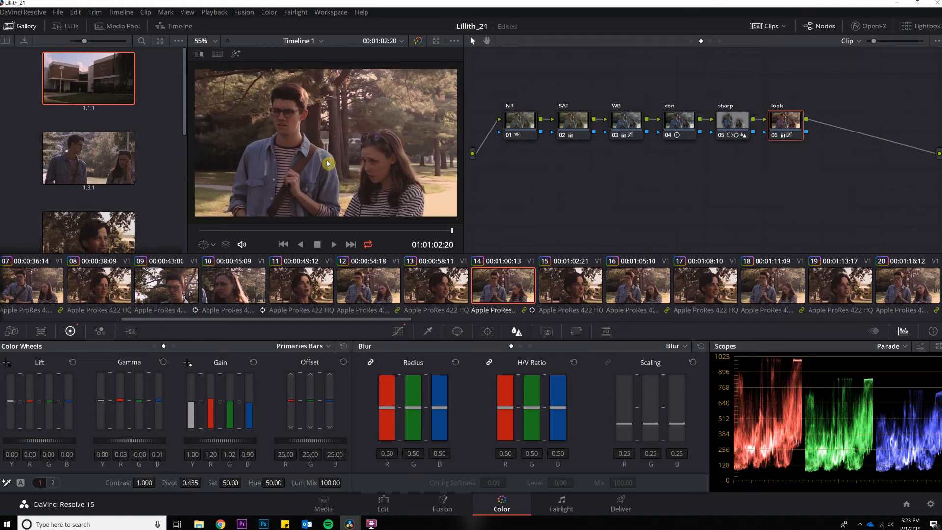
scroll(327, 163, "up", 1)
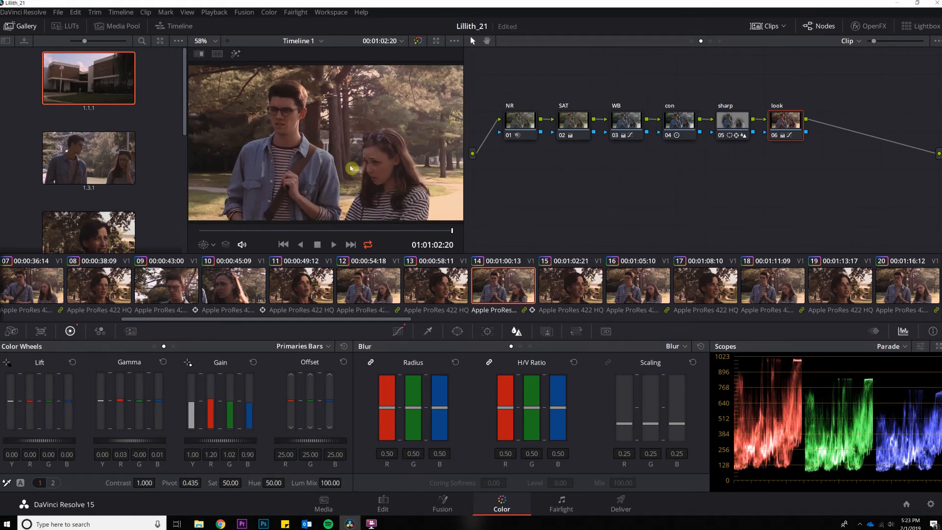